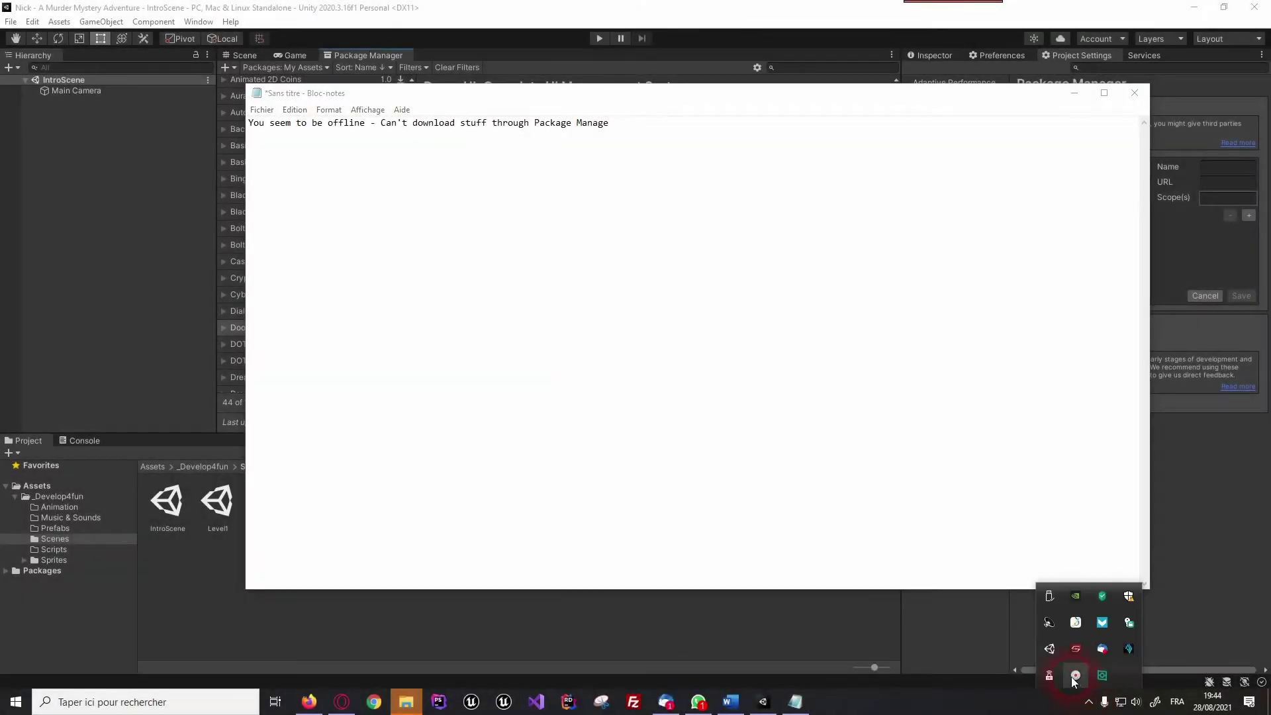
Return to the Notepad note reading 'You seem to be offline - Can't download stuff through Package Manager'
right_click(1074, 677)
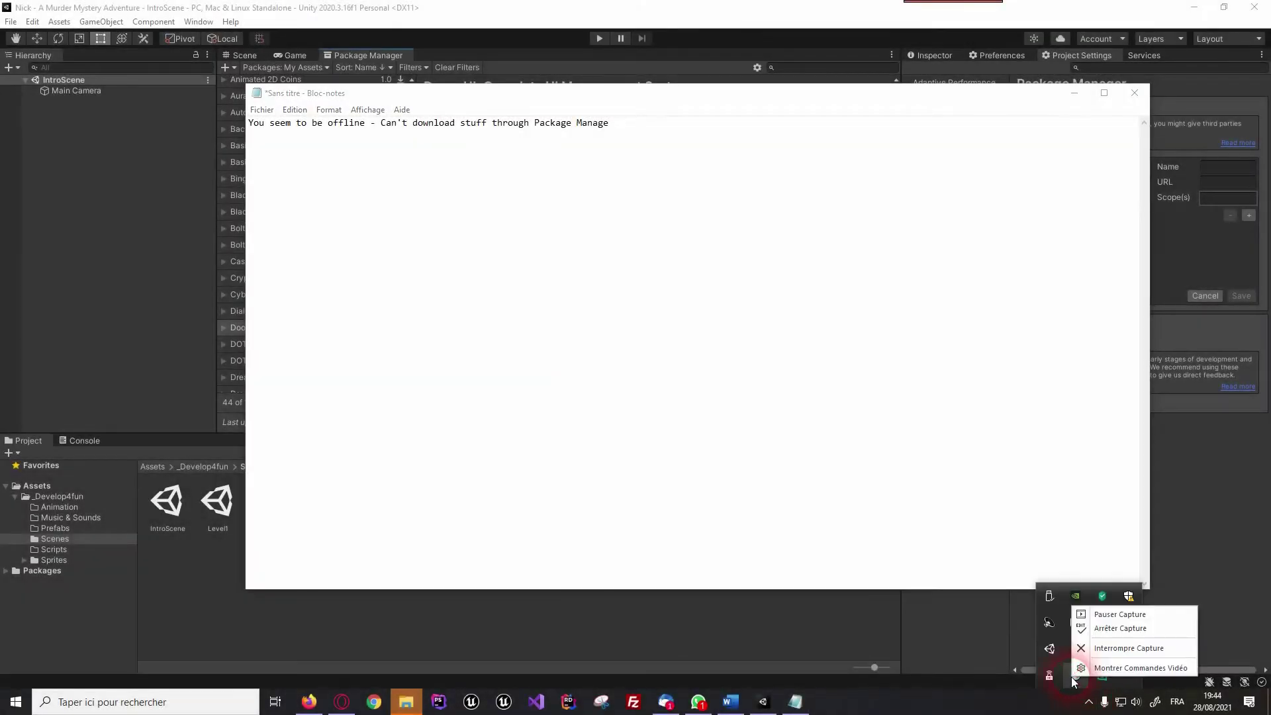
left_click(1123, 668)
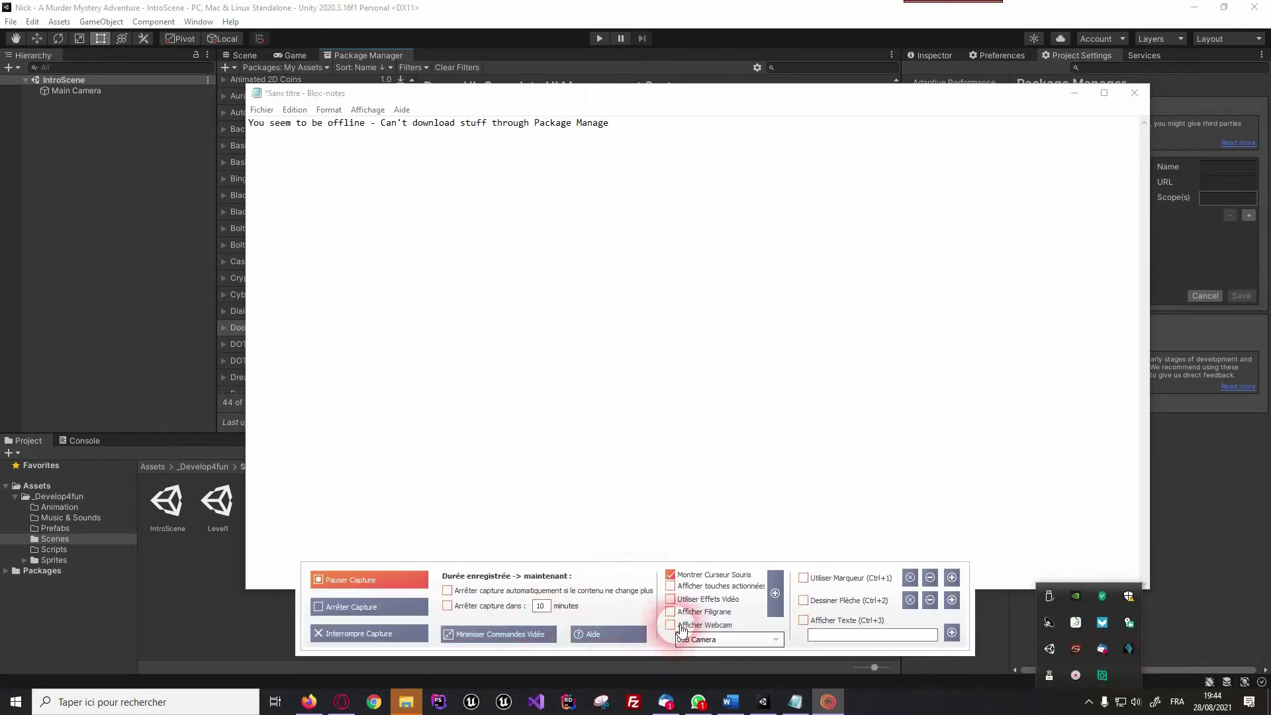
left_click(525, 632)
left_click(650, 403)
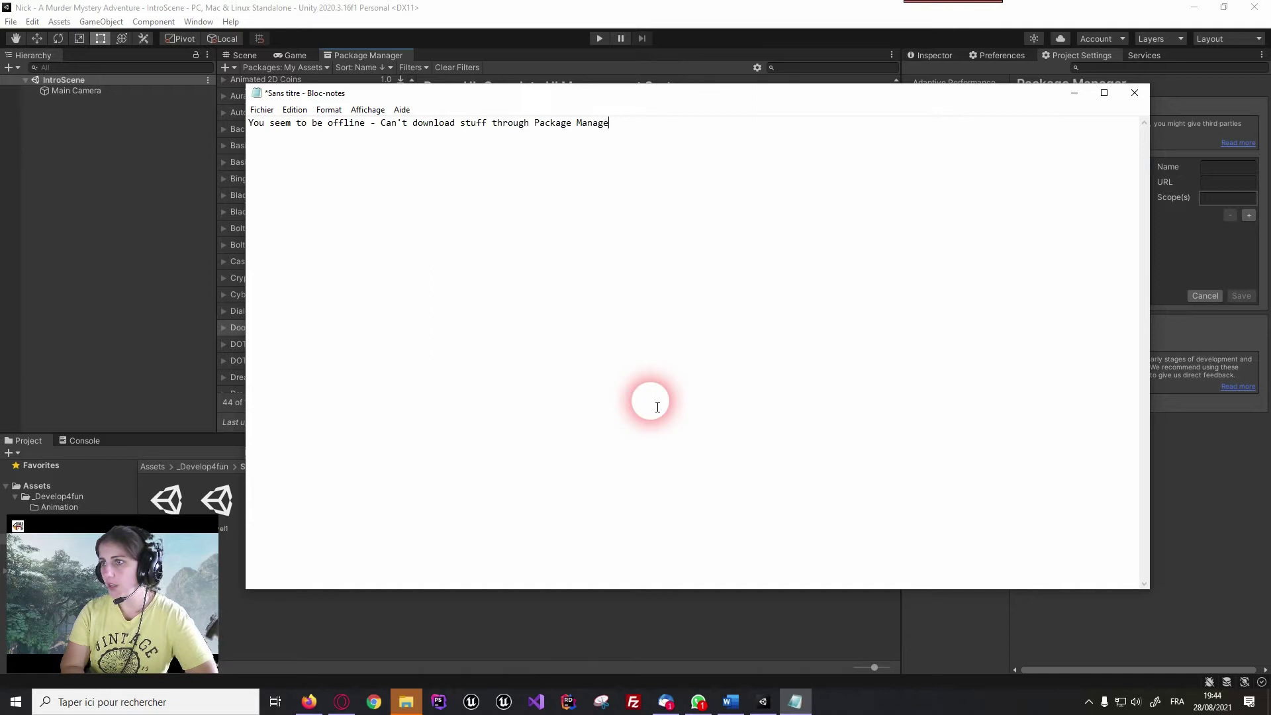
type("r")
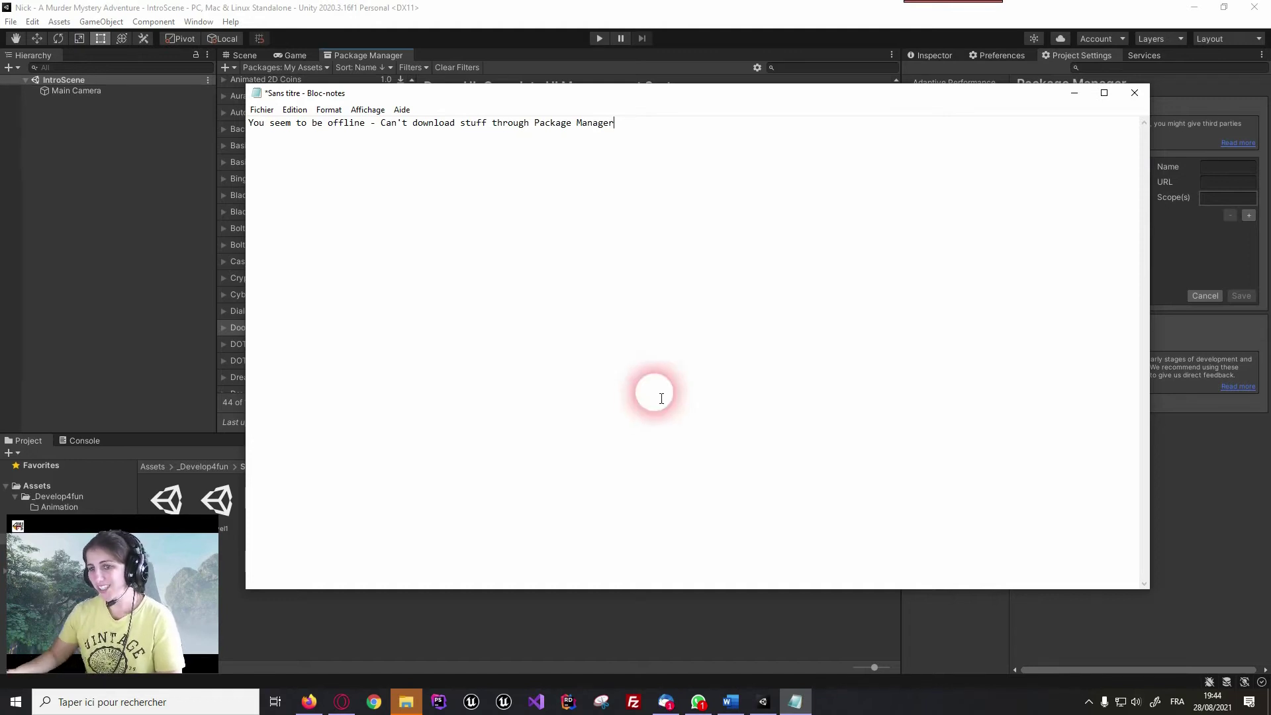
Minimize the offline note to reveal Unity's DoozyUI page, then check the tray network icon
left_click(1074, 93)
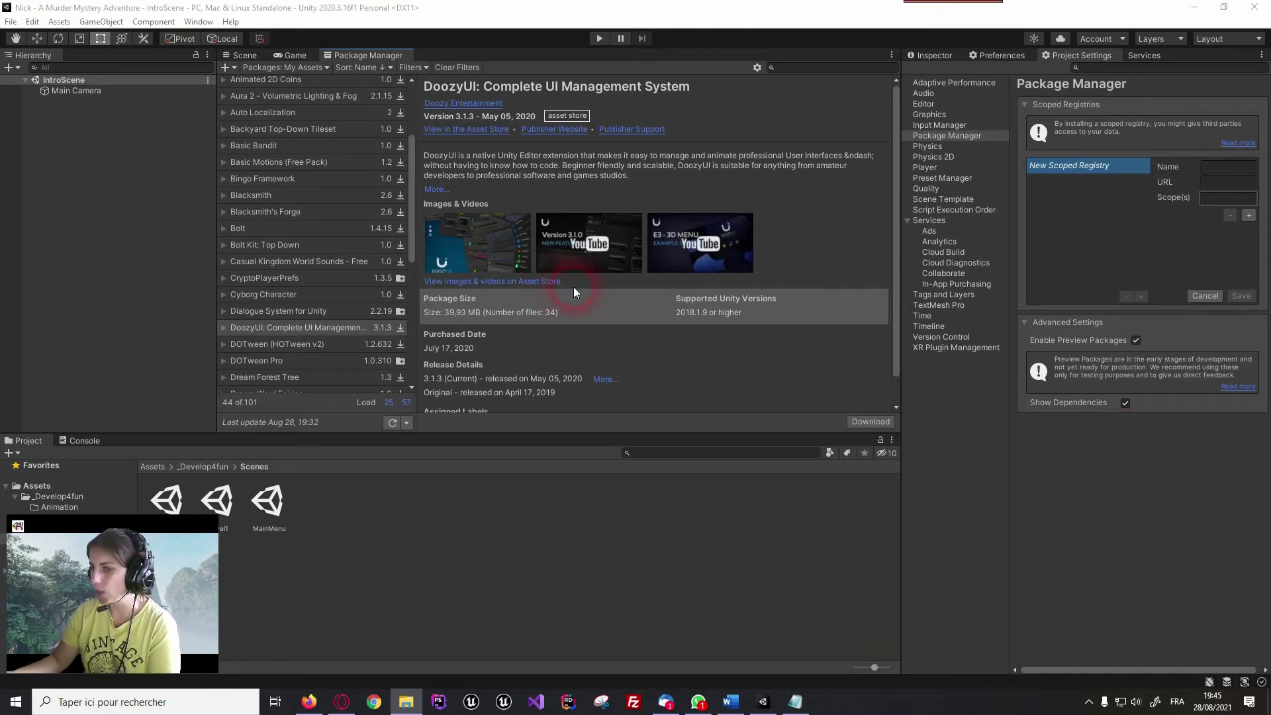
left_click(1121, 702)
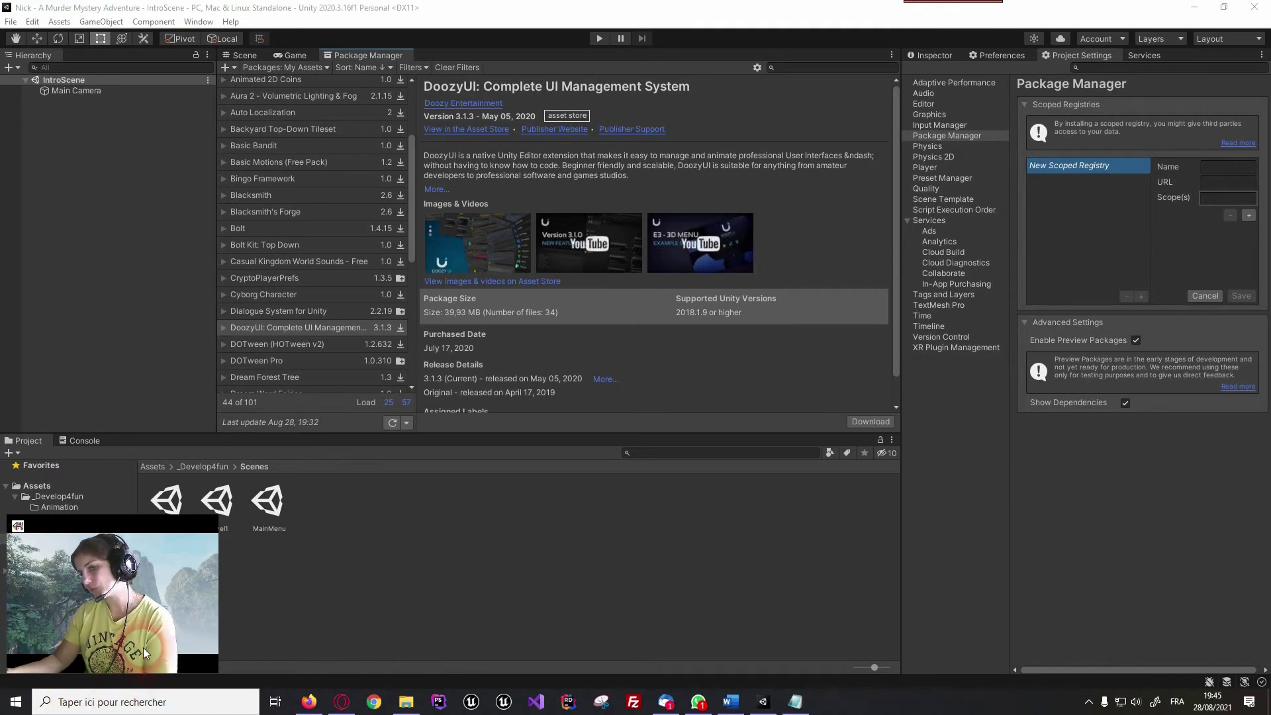
Launch the Windows Settings app from the search menu's recent apps
left_click(125, 706)
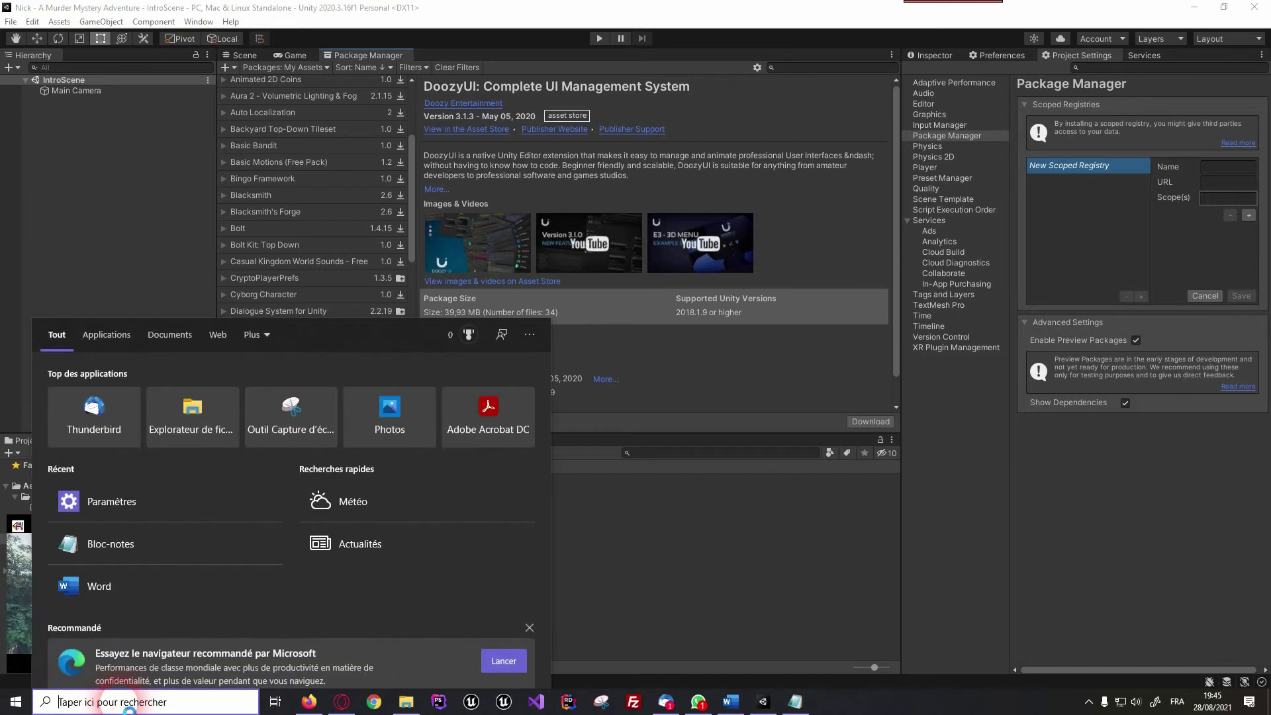
left_click(135, 501)
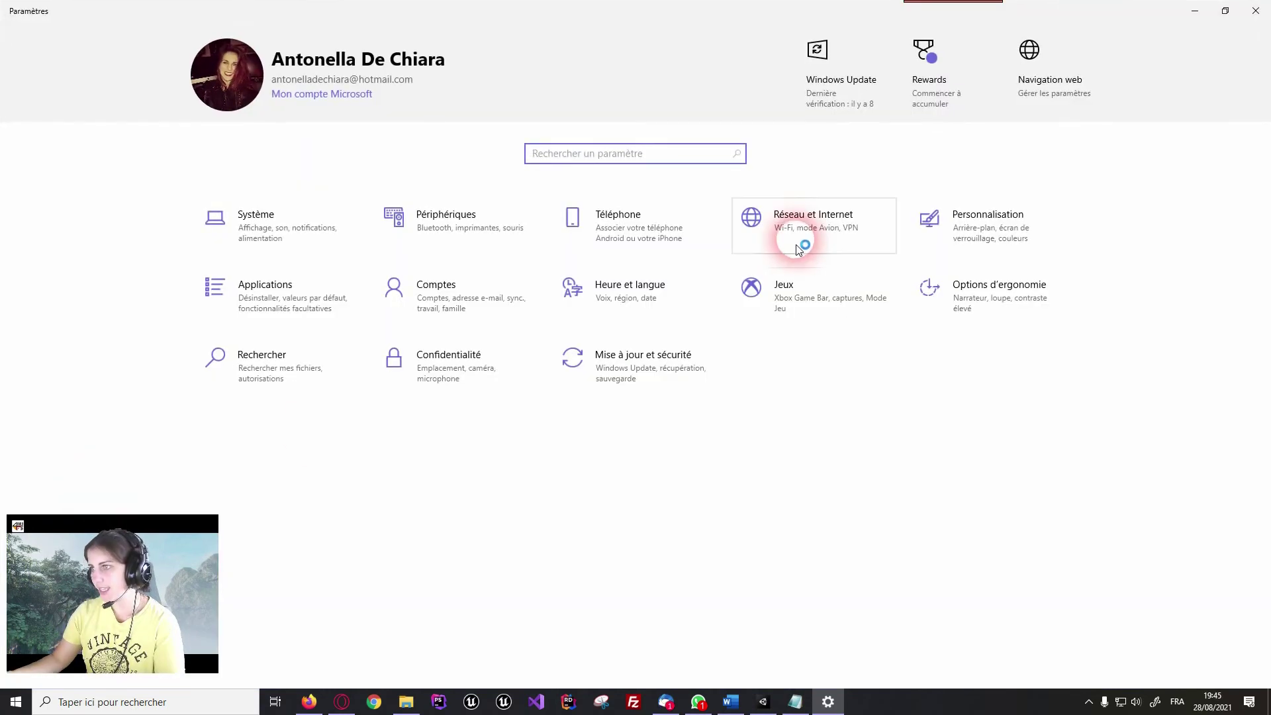
left_click(814, 239)
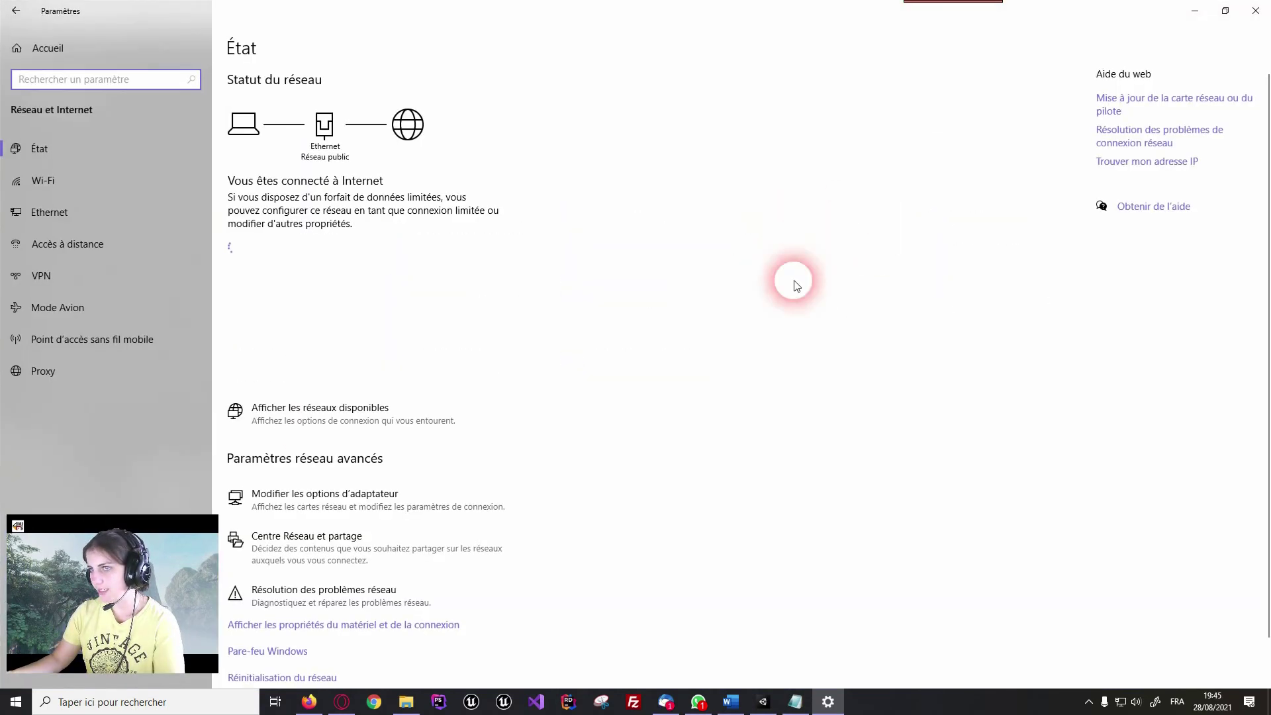
scroll(796, 283, "down", 1)
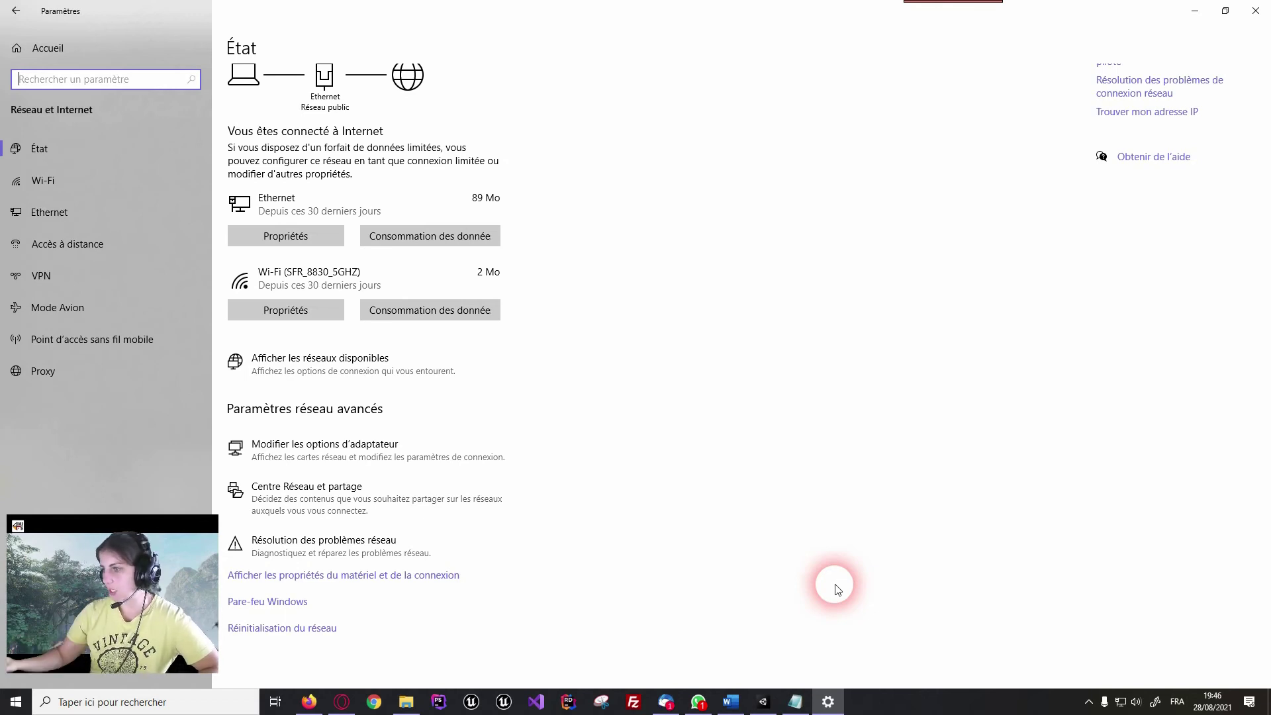
Check the tray network connections panel and dismiss it, leaving the connection unchanged
left_click(1122, 702)
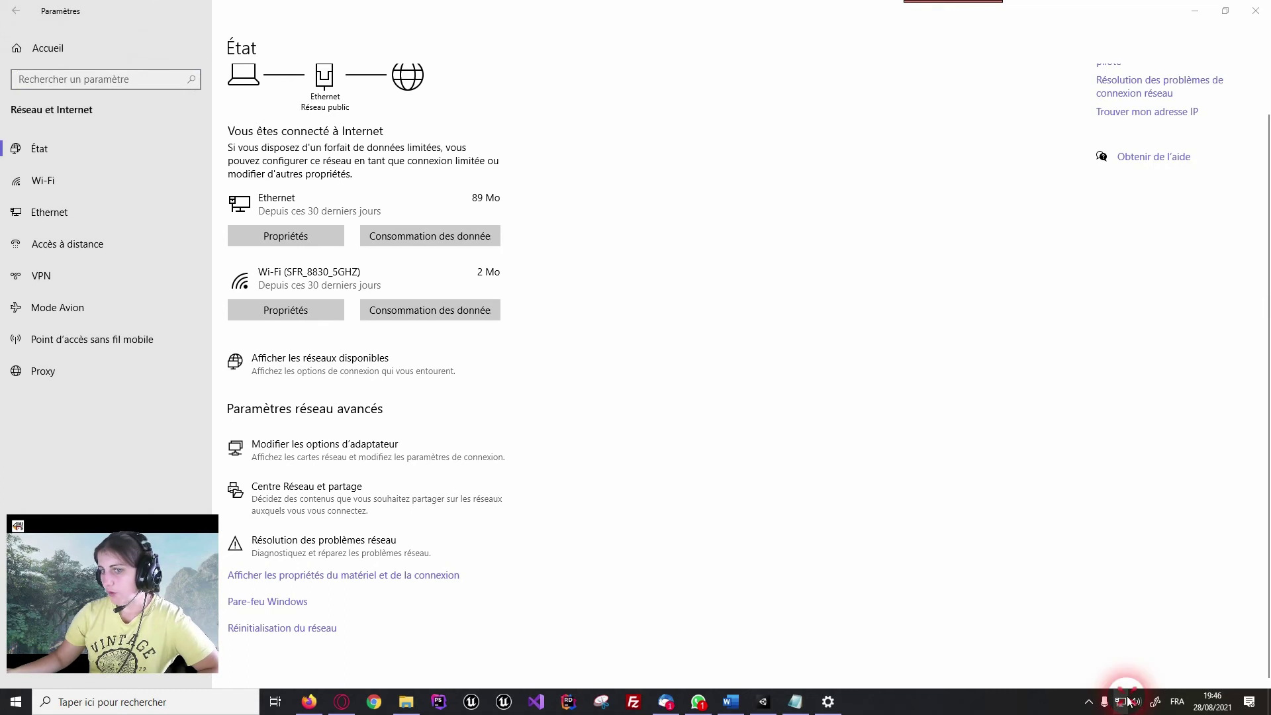
left_click(1127, 701)
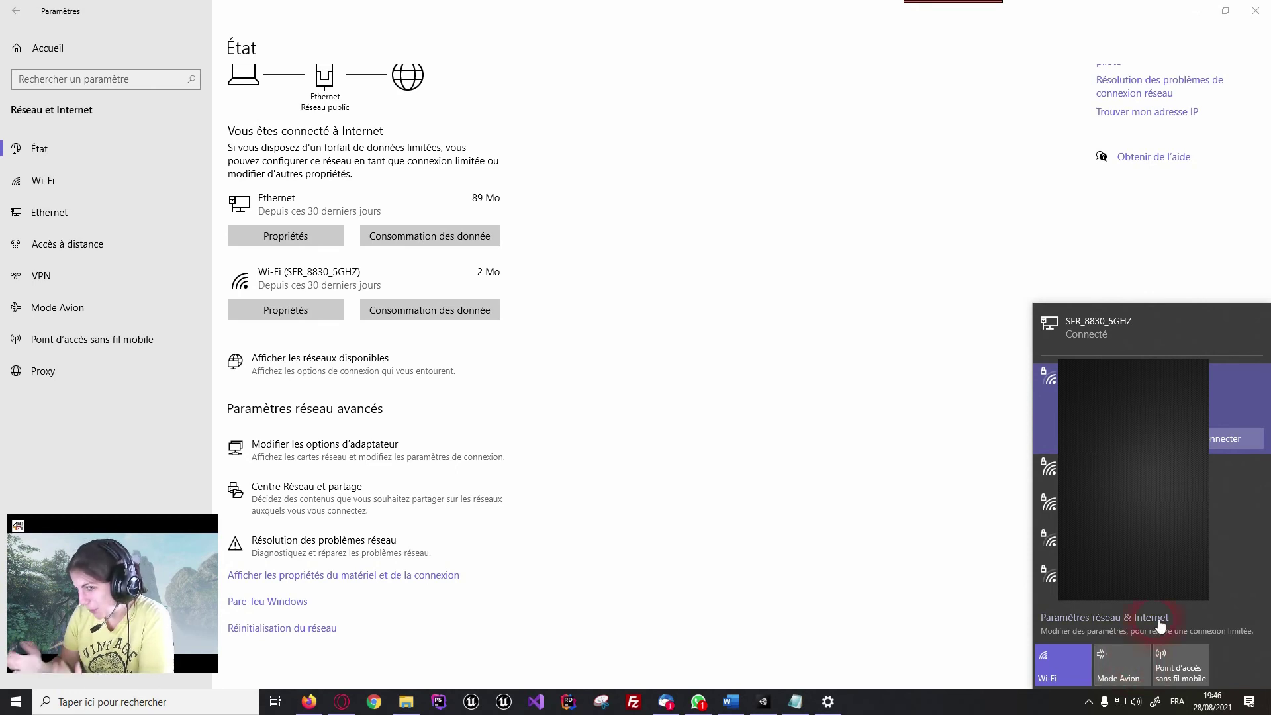
left_click(1105, 617)
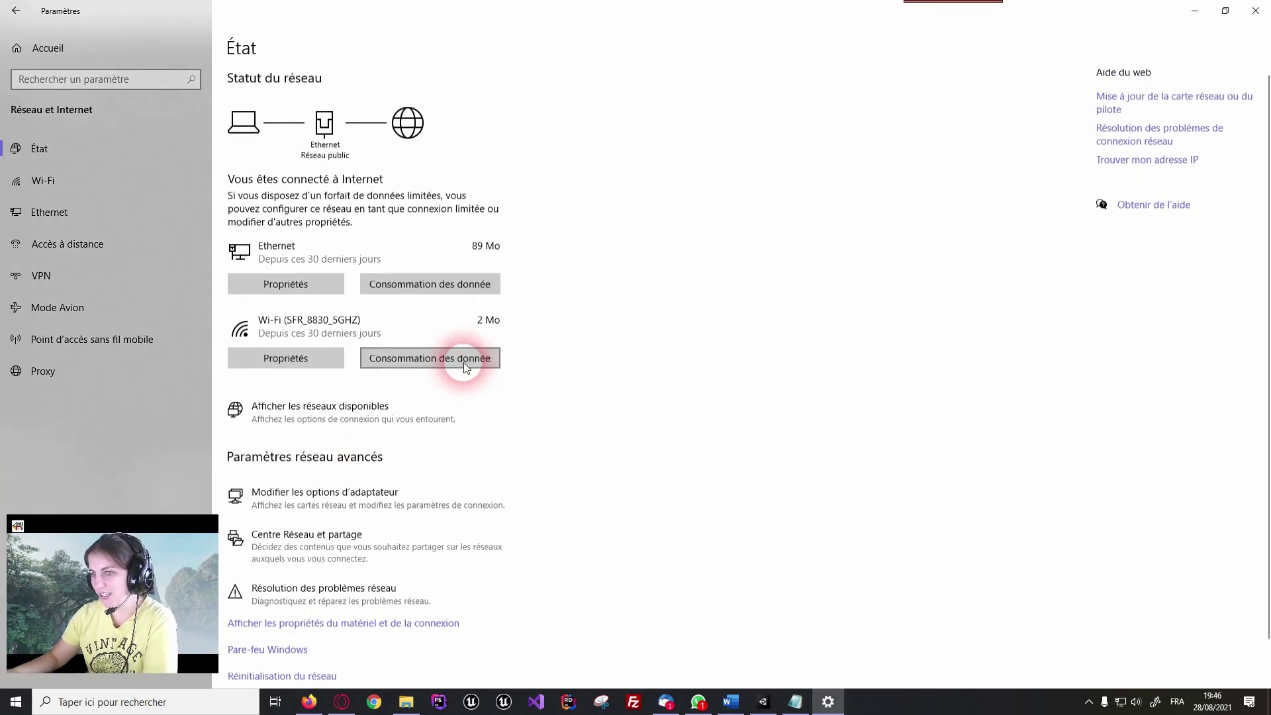
left_click(765, 702)
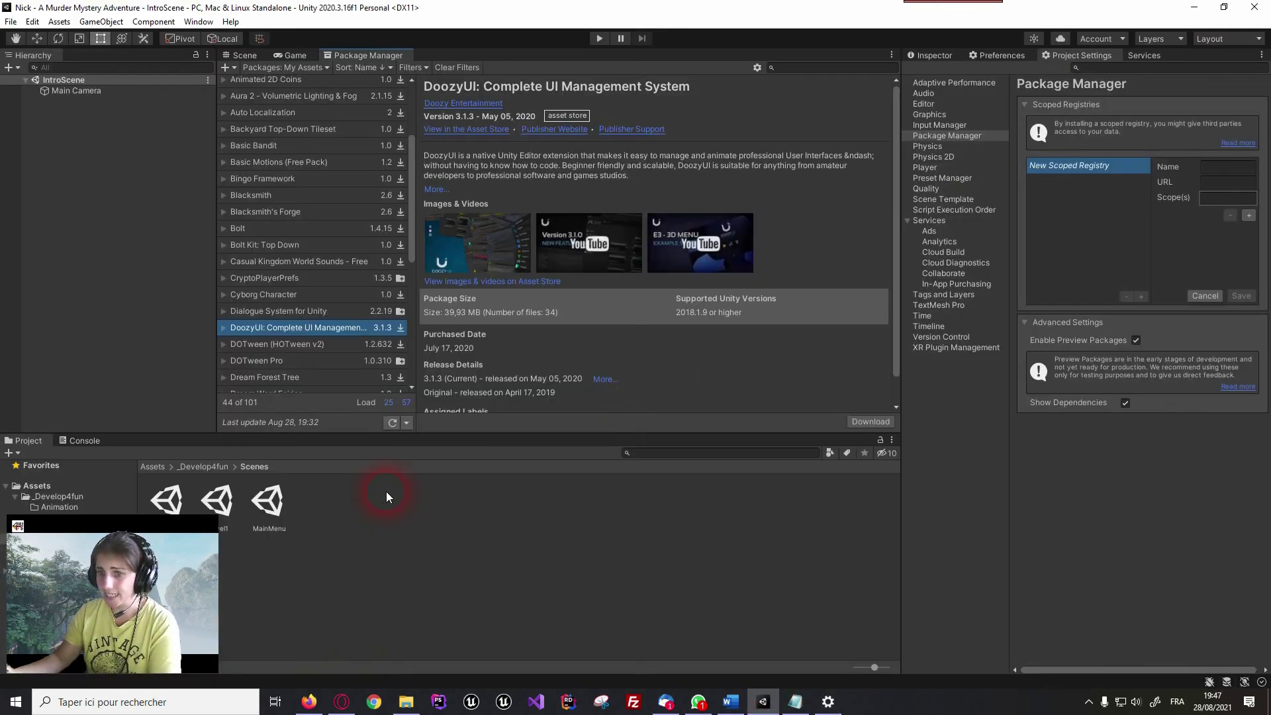